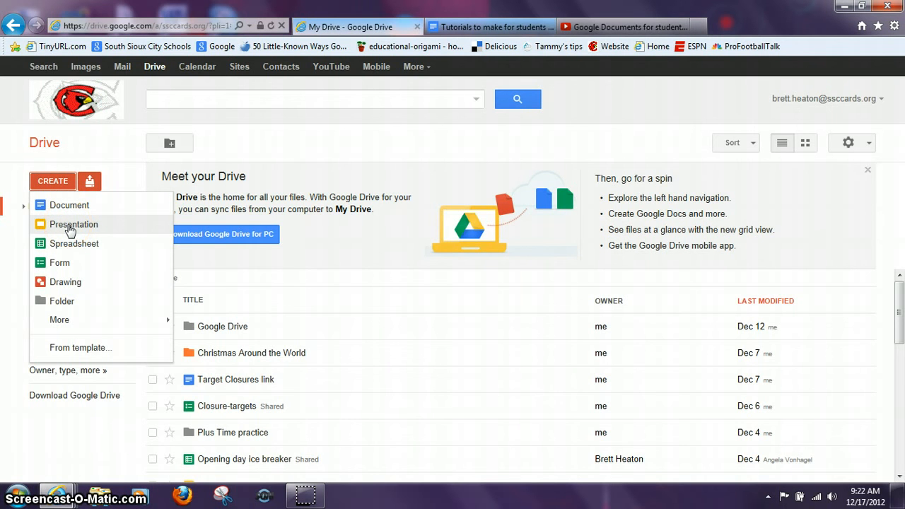
Create a new presentation with the Light Gradient theme and close the Research pane.
left_click(68, 225)
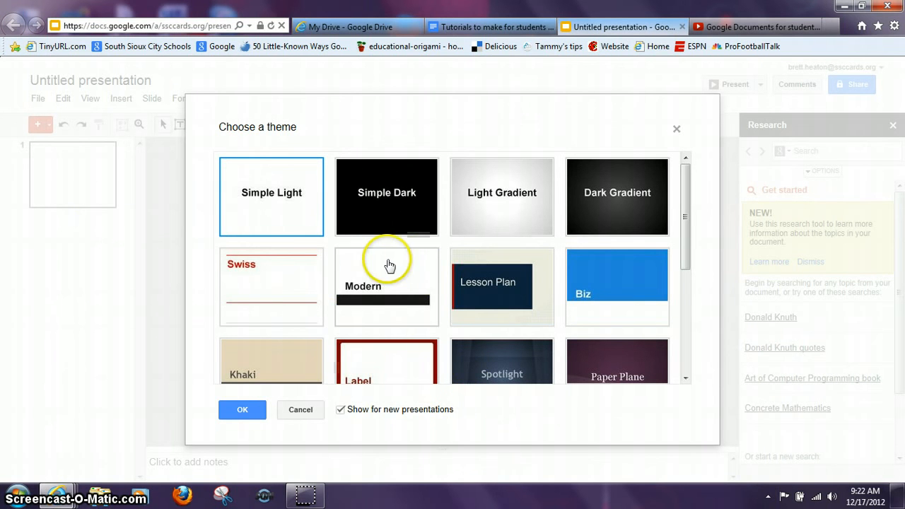
left_click(474, 207)
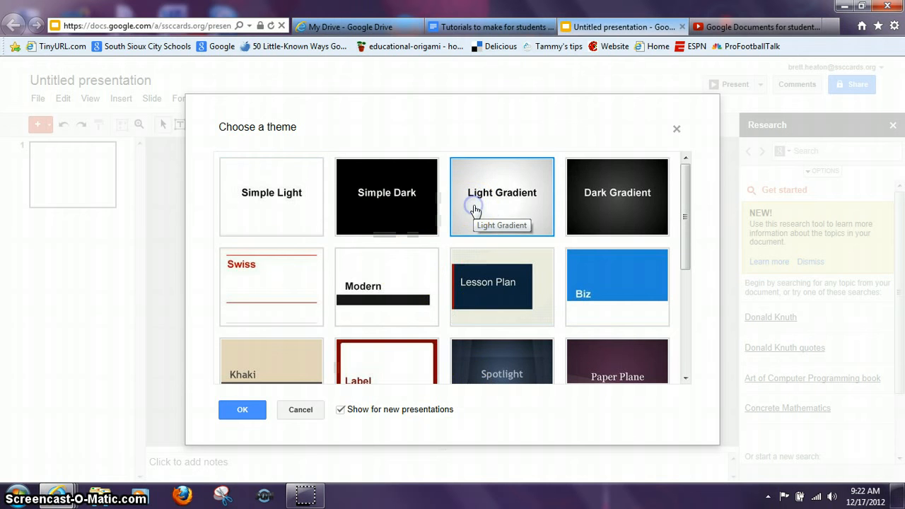
left_click(243, 411)
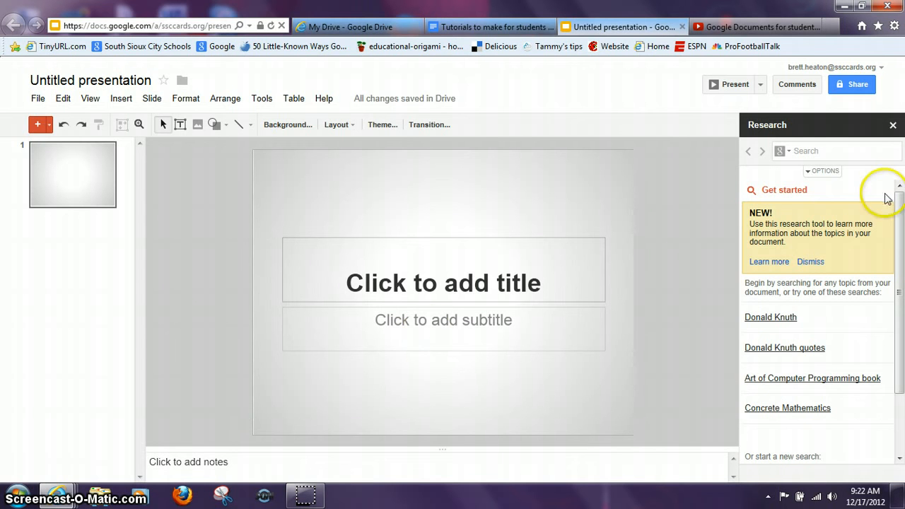
left_click(892, 127)
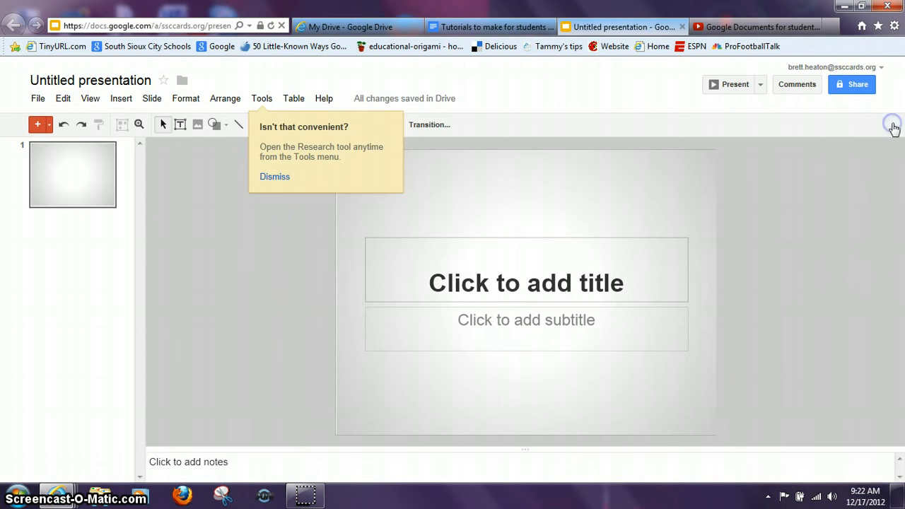
Add two new slides after the title slide.
left_click(50, 127)
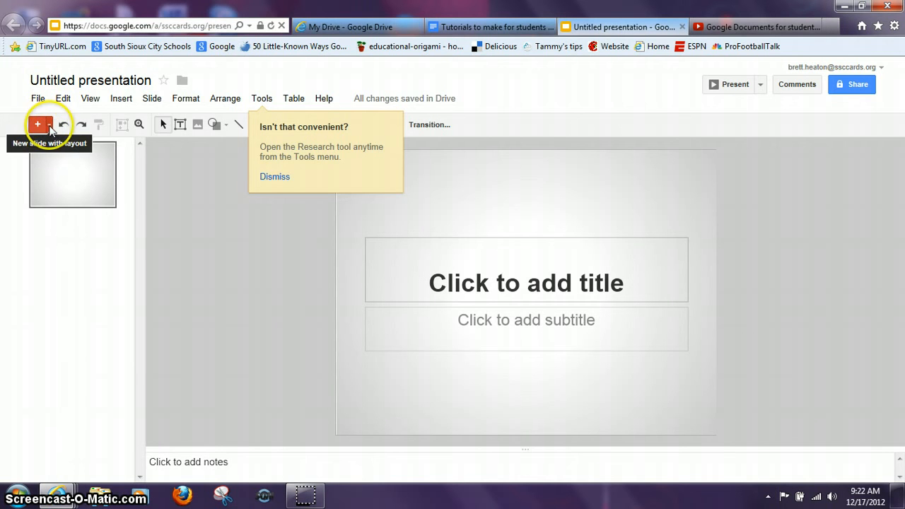
left_click(51, 128)
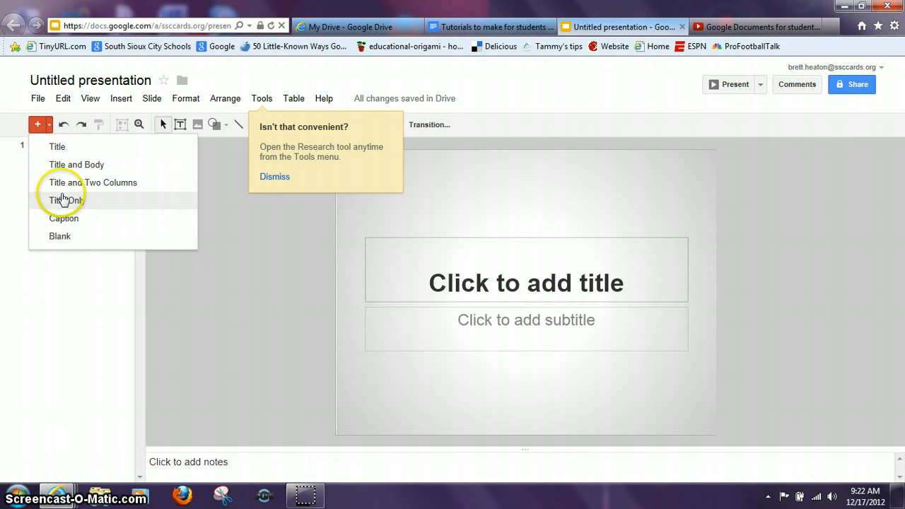
left_click(37, 126)
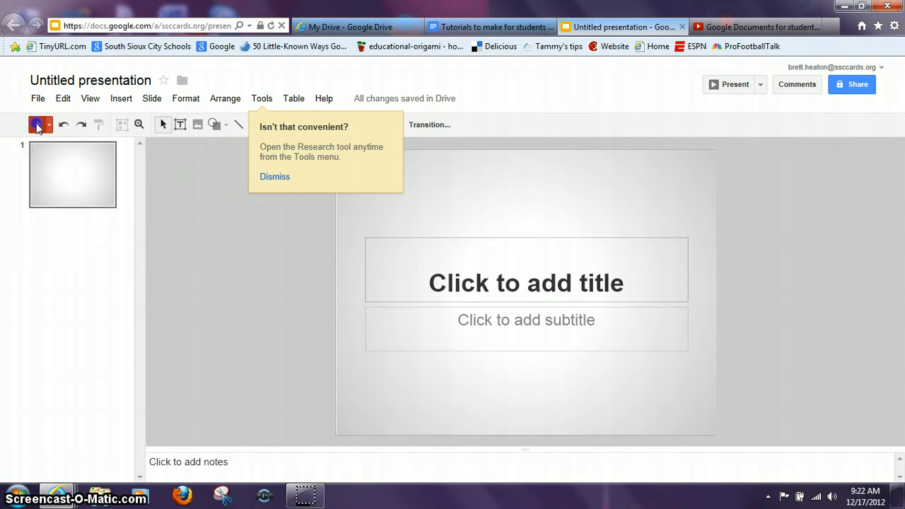
left_click(38, 126)
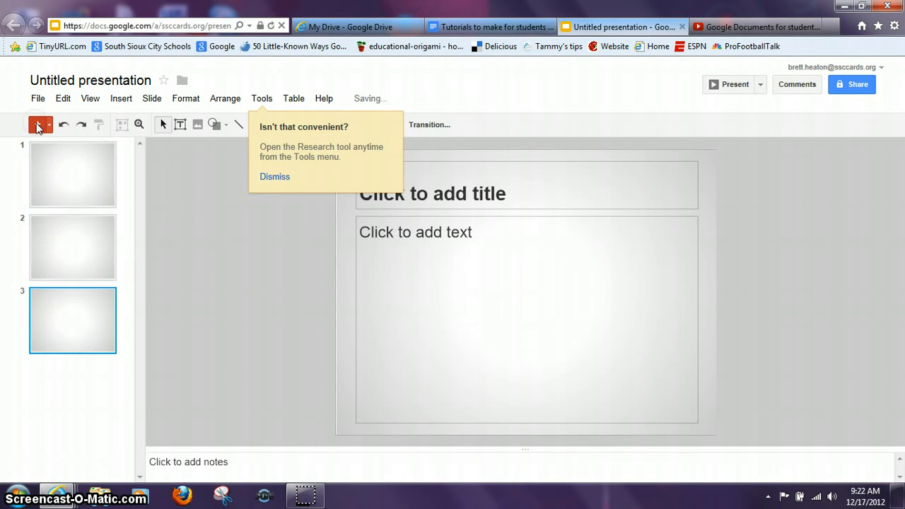
Enter "Text Features" as the title on the first slide.
left_click(50, 162)
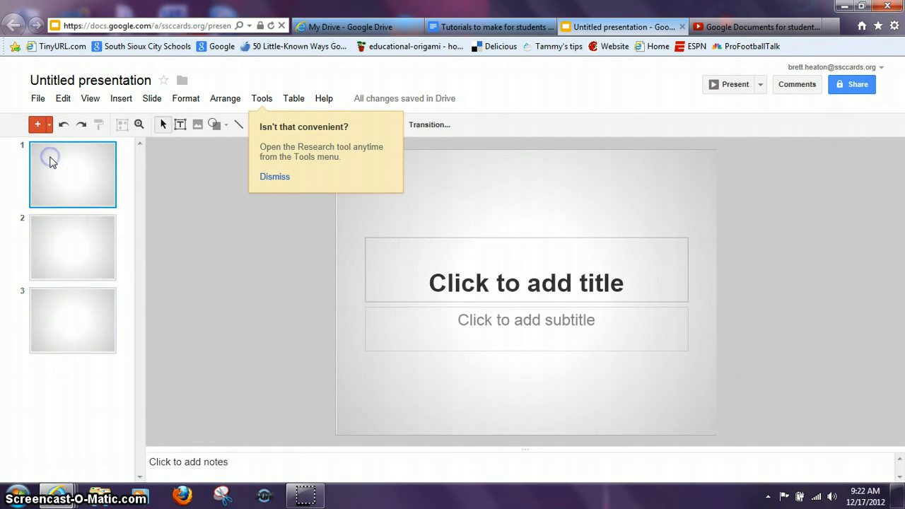
left_click(622, 281)
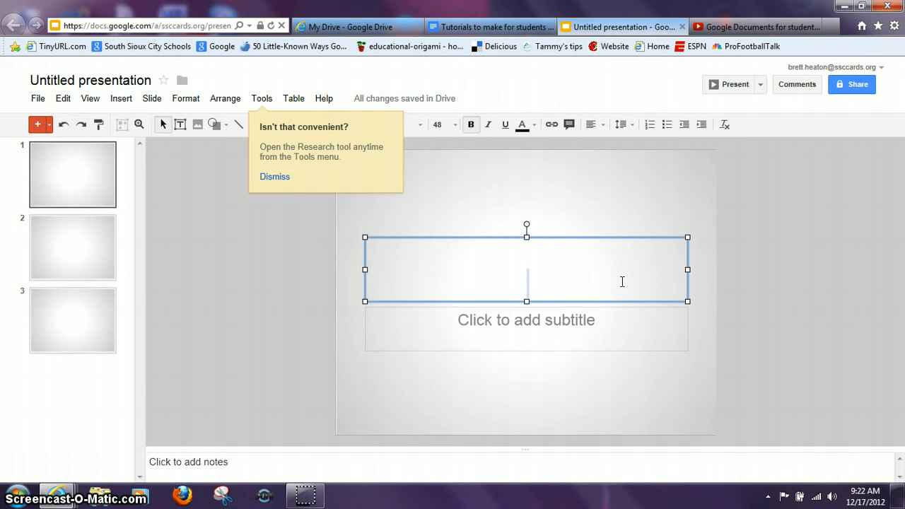
type("Text Feature")
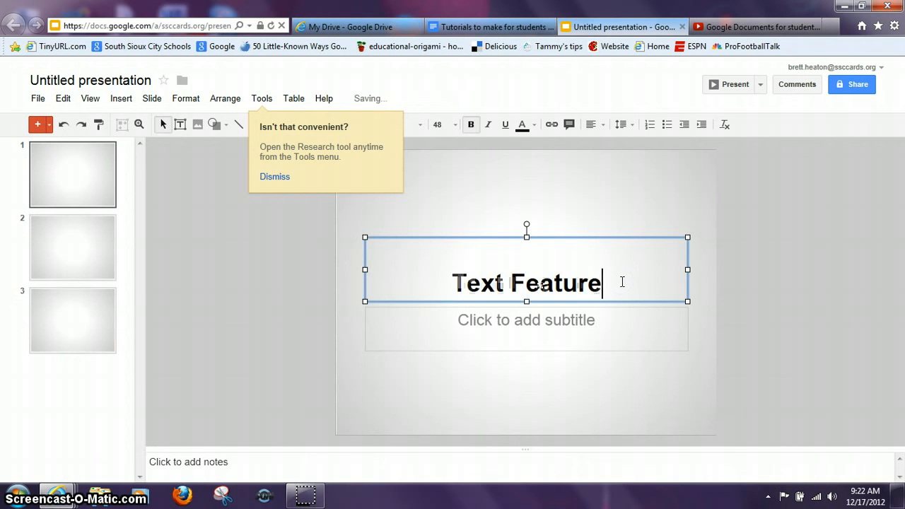
type("s")
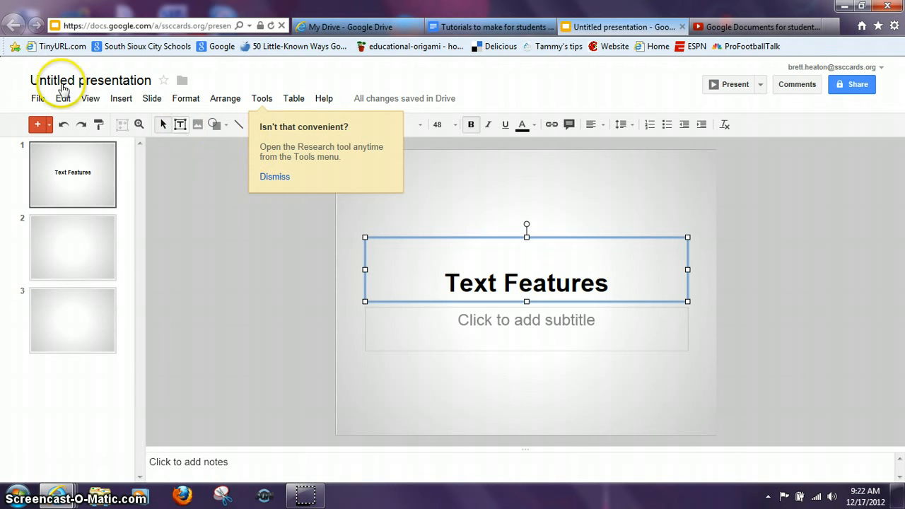
Rename the presentation as "Text Features" and dismiss the Research tool tip.
left_click(69, 81)
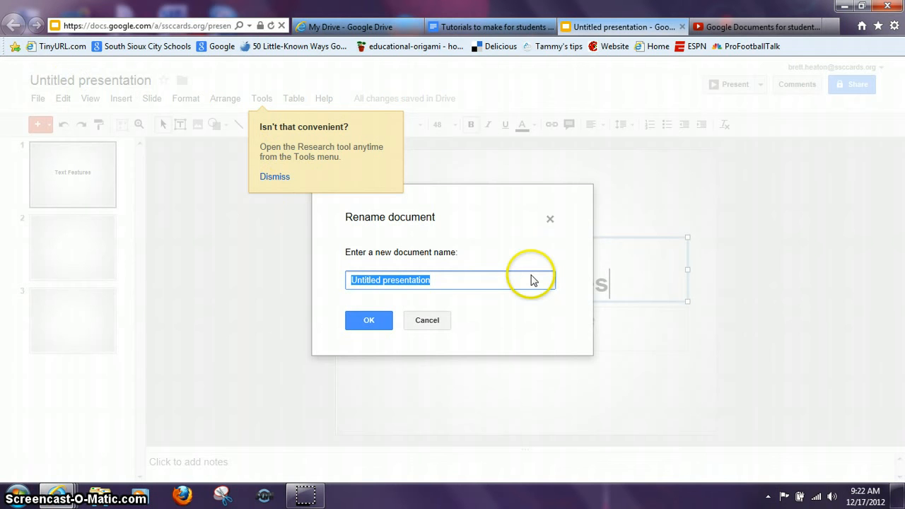
type("Tex")
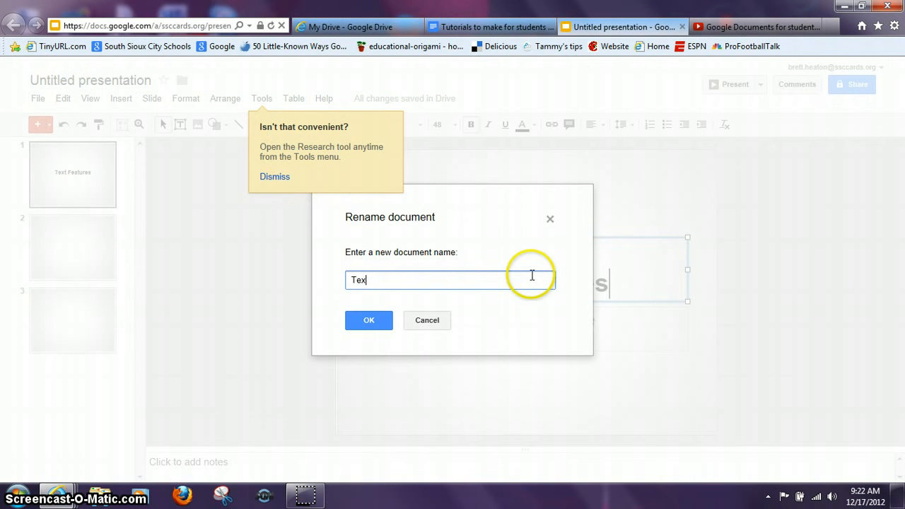
type("t Features")
left_click(355, 318)
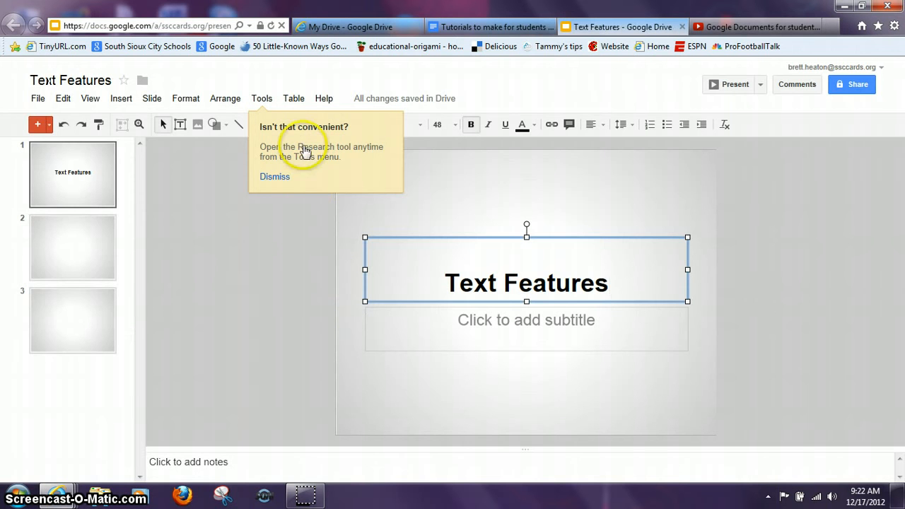
left_click(275, 177)
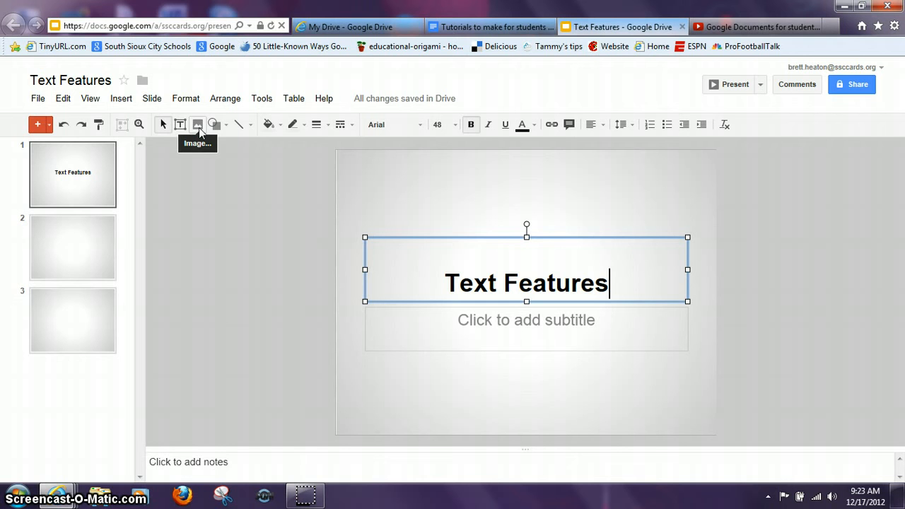
left_click(374, 183)
right_click(373, 185)
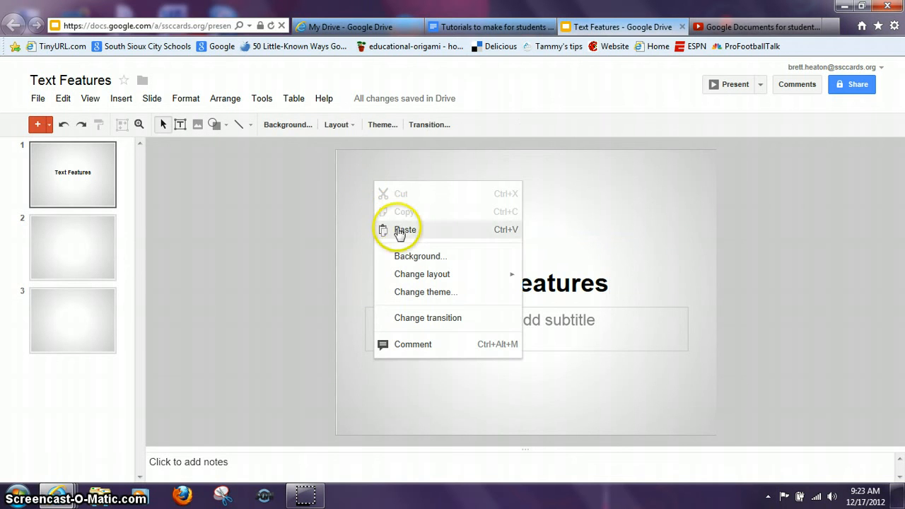
left_click(360, 182)
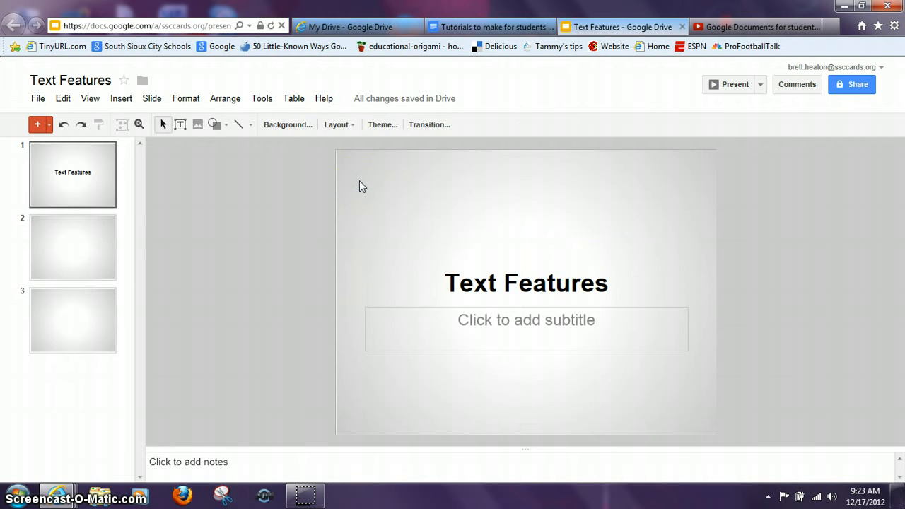
left_click(227, 127)
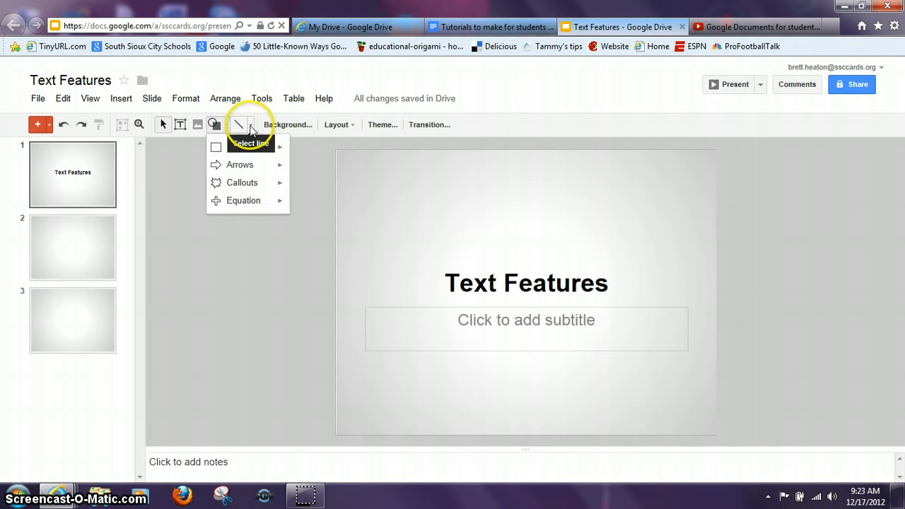
left_click(250, 126)
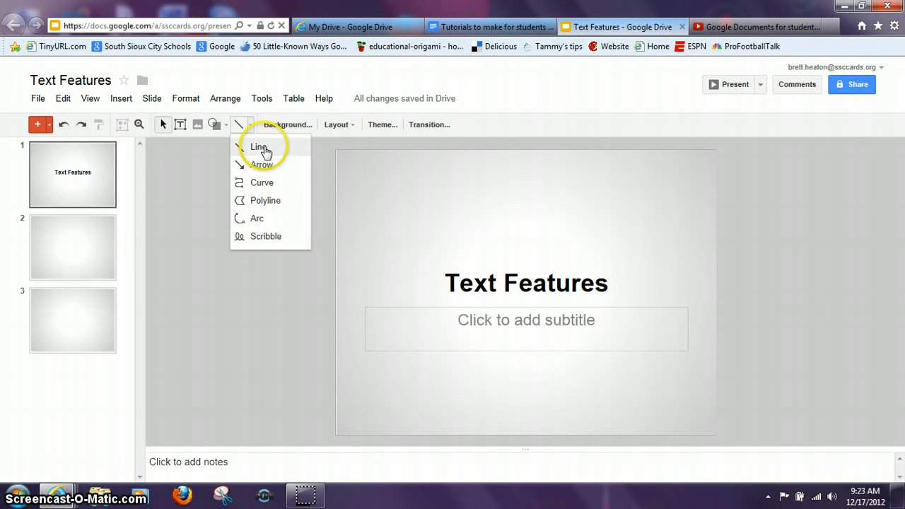
Examine the first slide's background options for color, image, theme reset and applying to all slides.
left_click(308, 126)
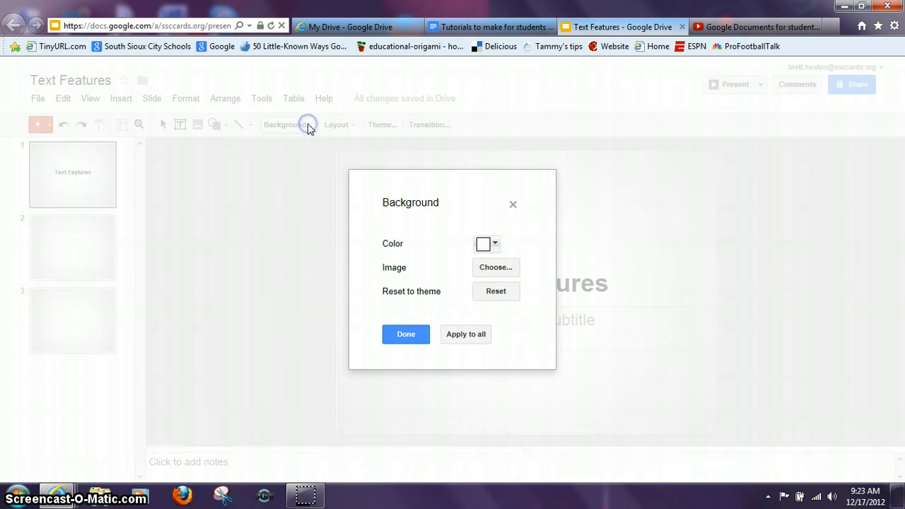
left_click(495, 244)
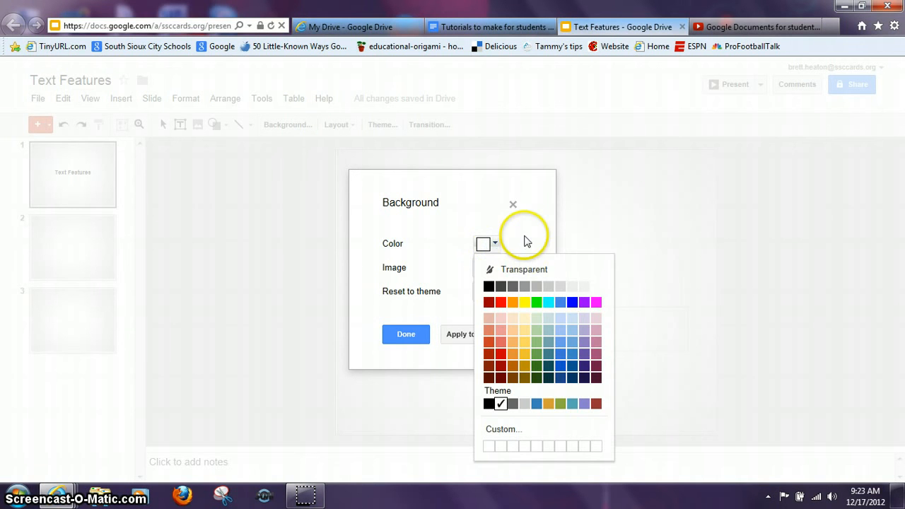
left_click(524, 235)
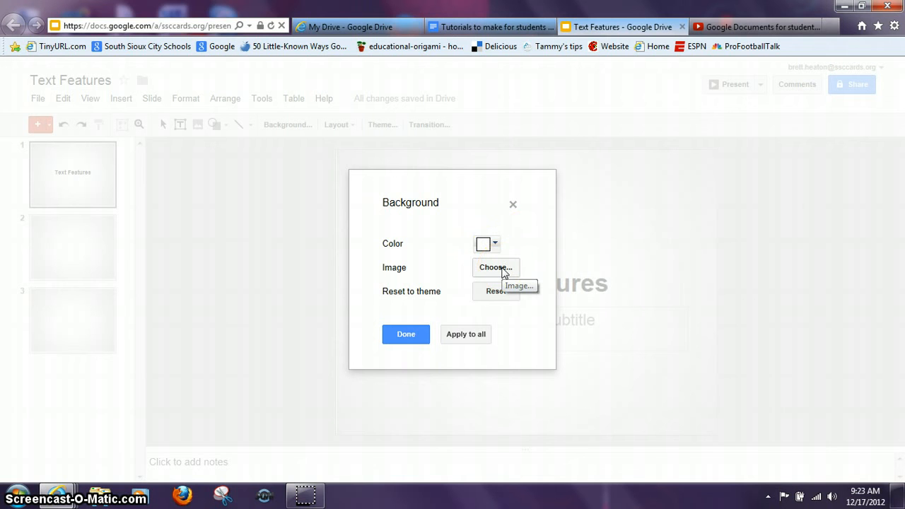
left_click(502, 296)
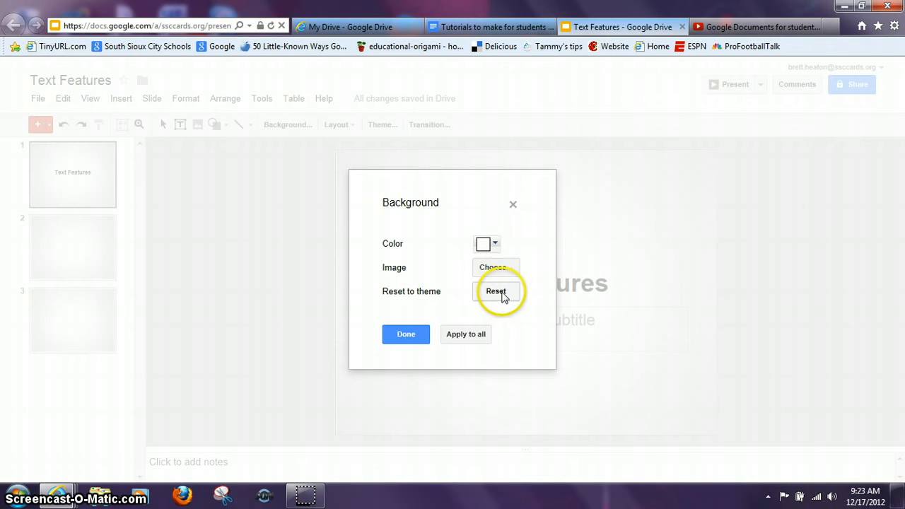
left_click(474, 342)
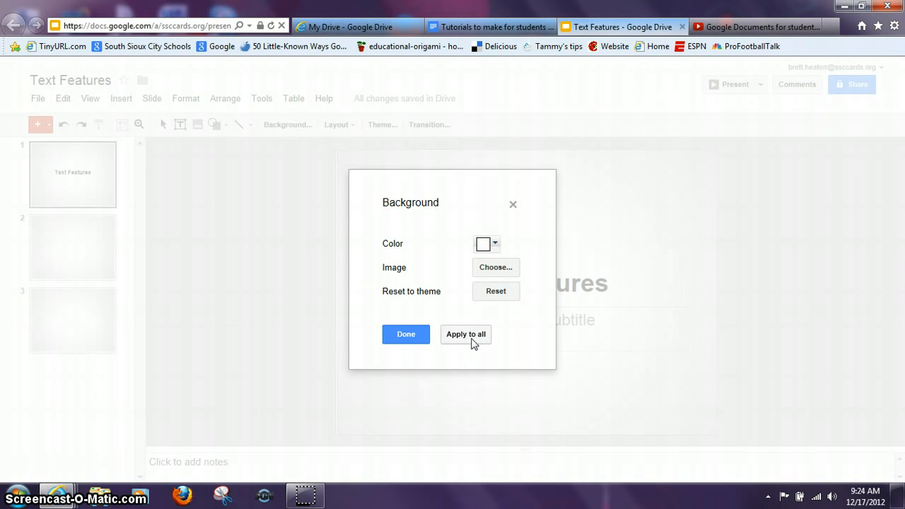
left_click(420, 334)
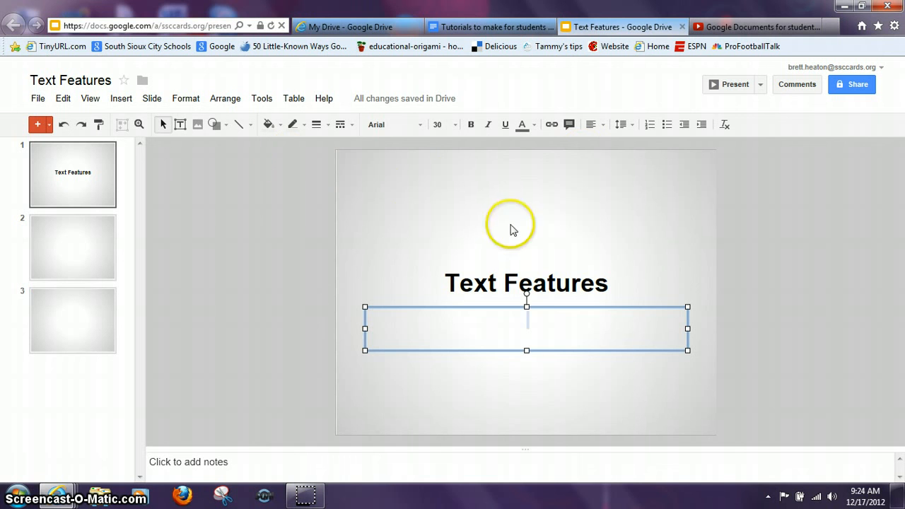
left_click(466, 380)
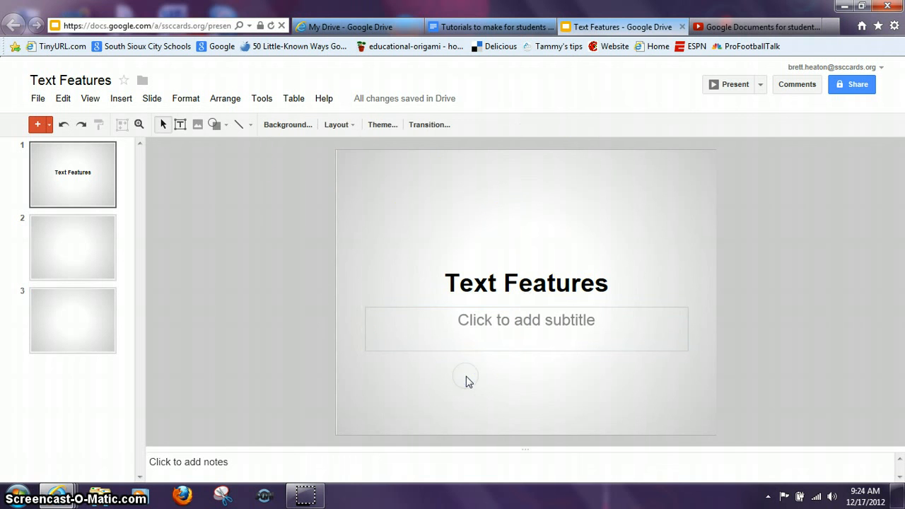
Try the Title Only layout on the first slide and restore its Title layout.
left_click(353, 129)
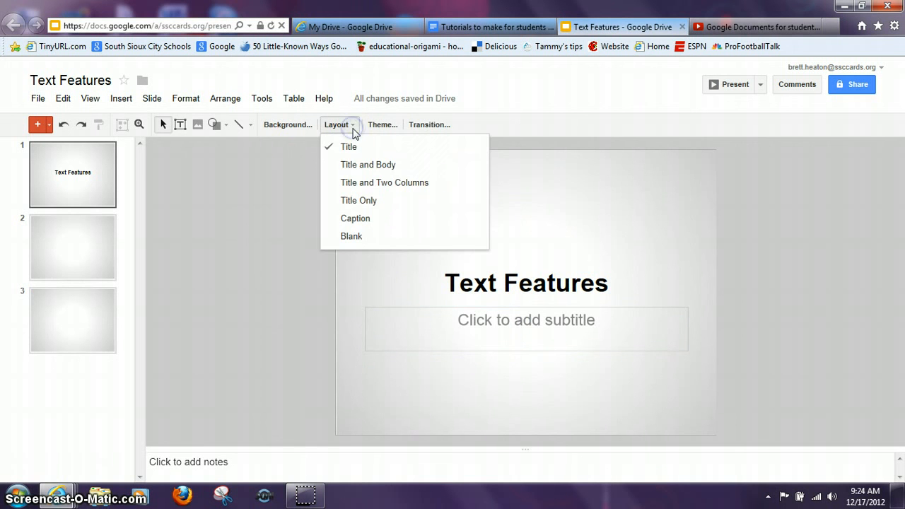
left_click(354, 202)
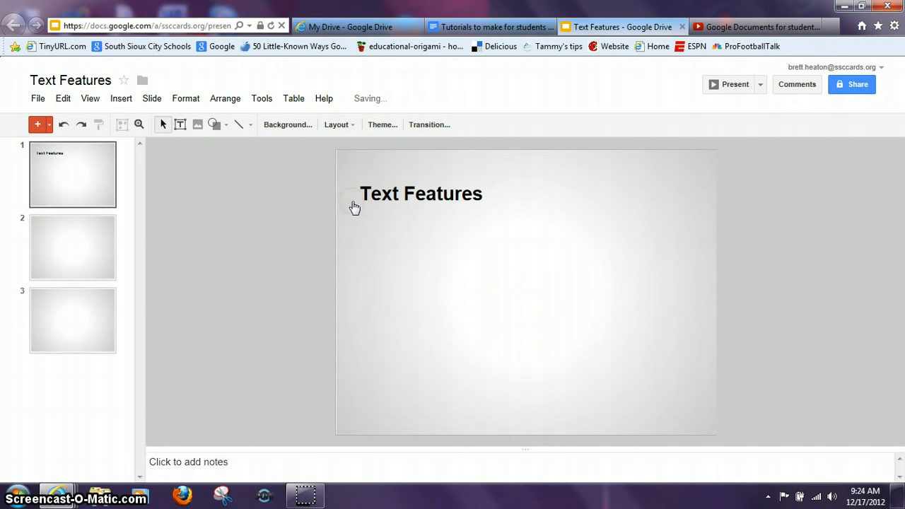
left_click(346, 124)
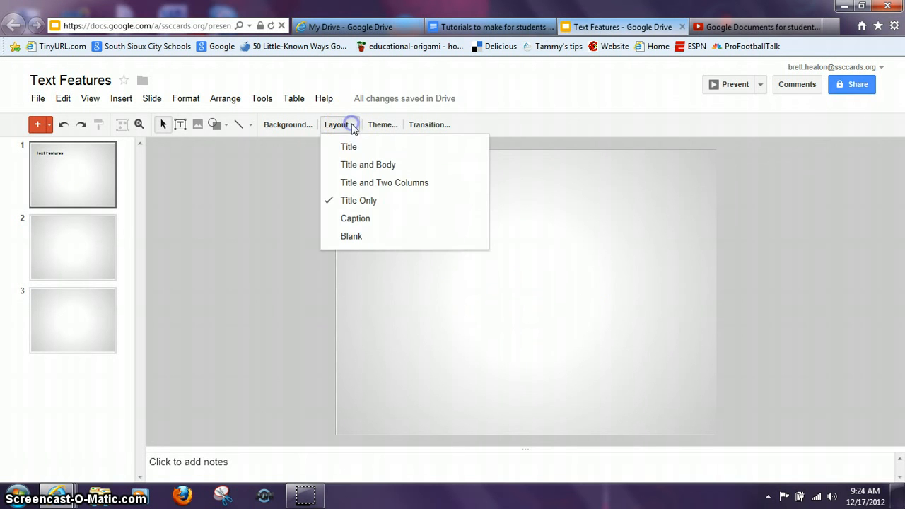
left_click(353, 147)
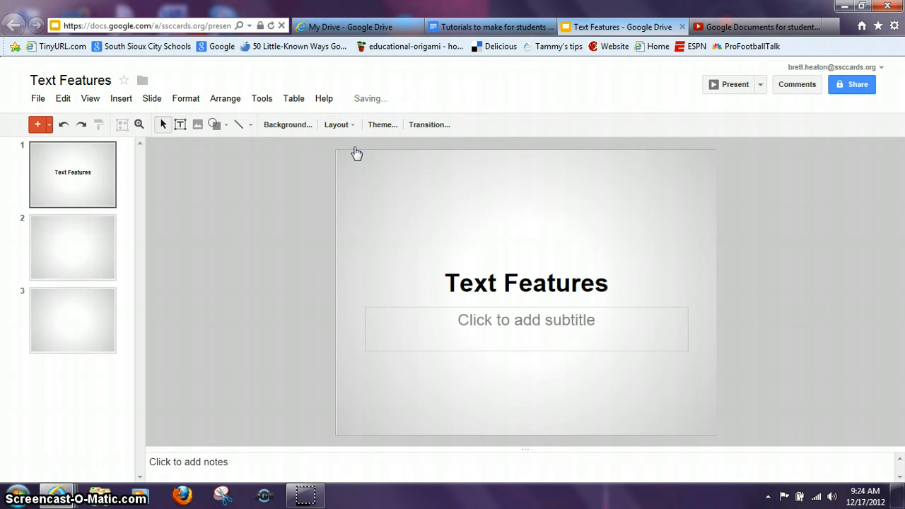
left_click(396, 127)
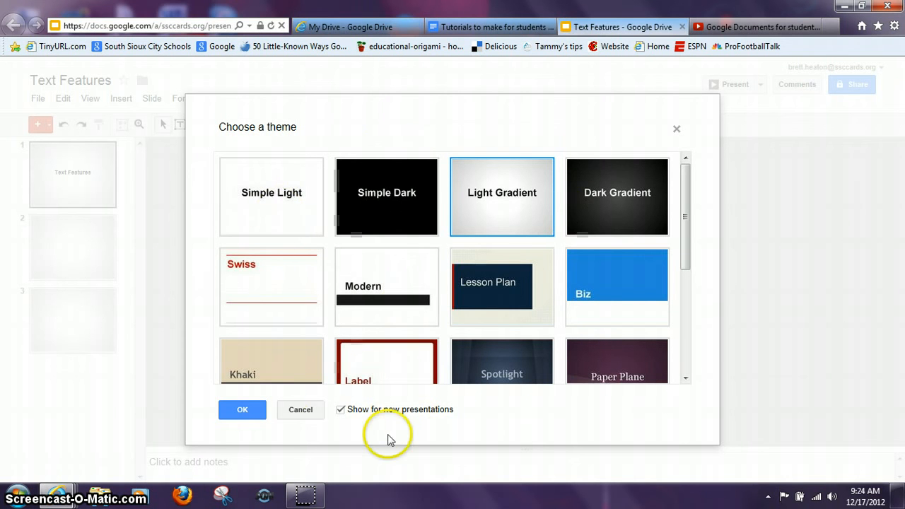
left_click(290, 414)
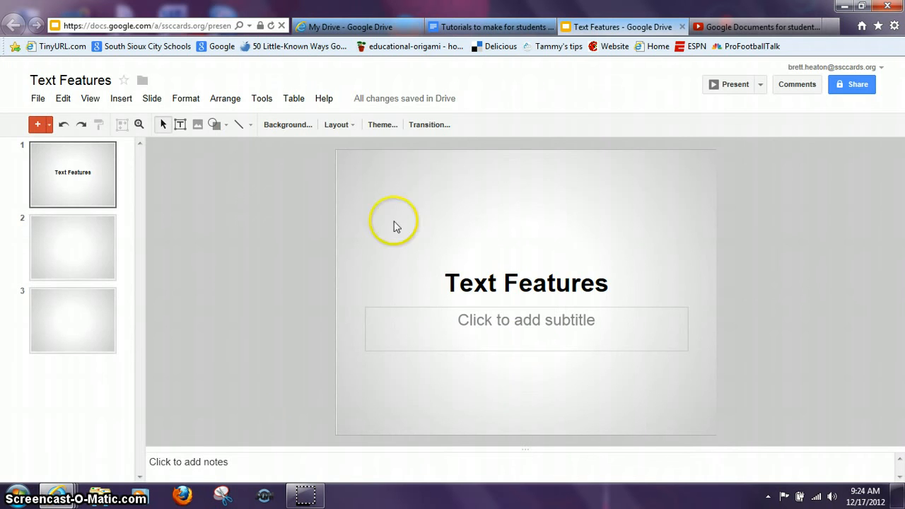
Examine the transition effects available for the first slide, then close the animation settings without choosing one.
left_click(429, 126)
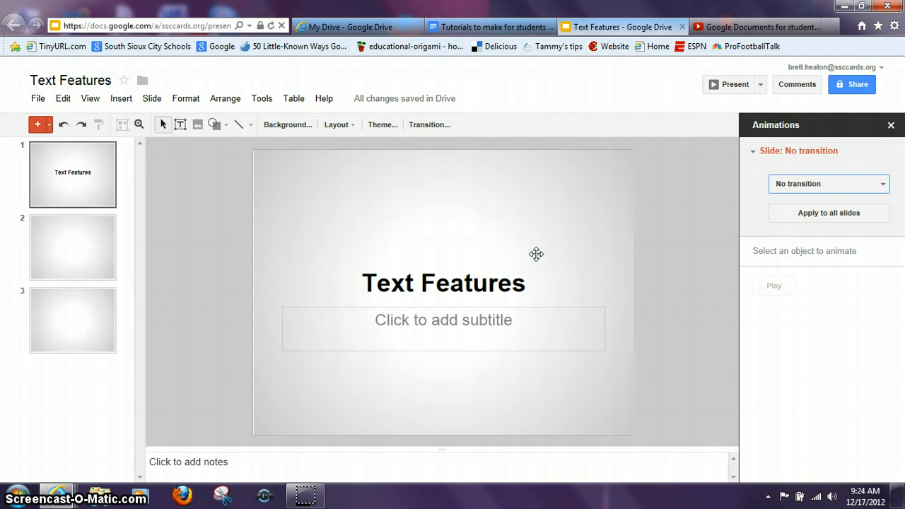
left_click(883, 184)
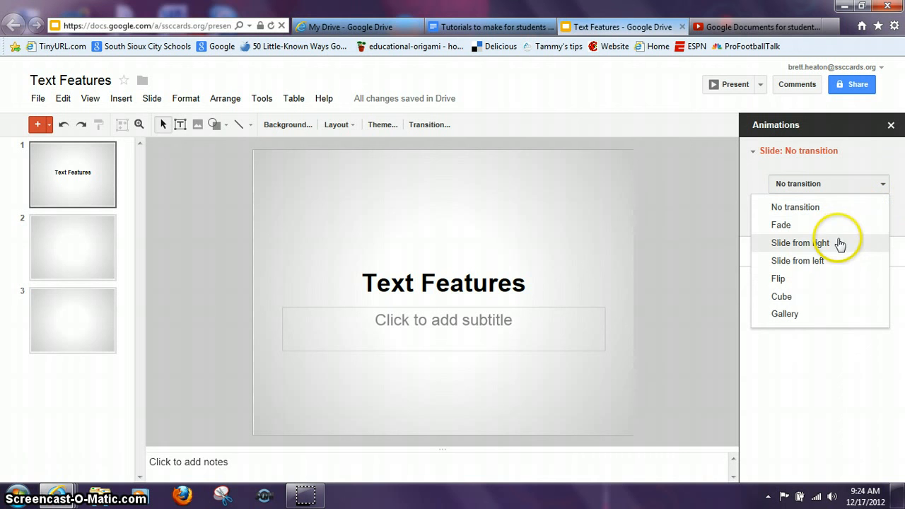
left_click(891, 127)
left_click(891, 127)
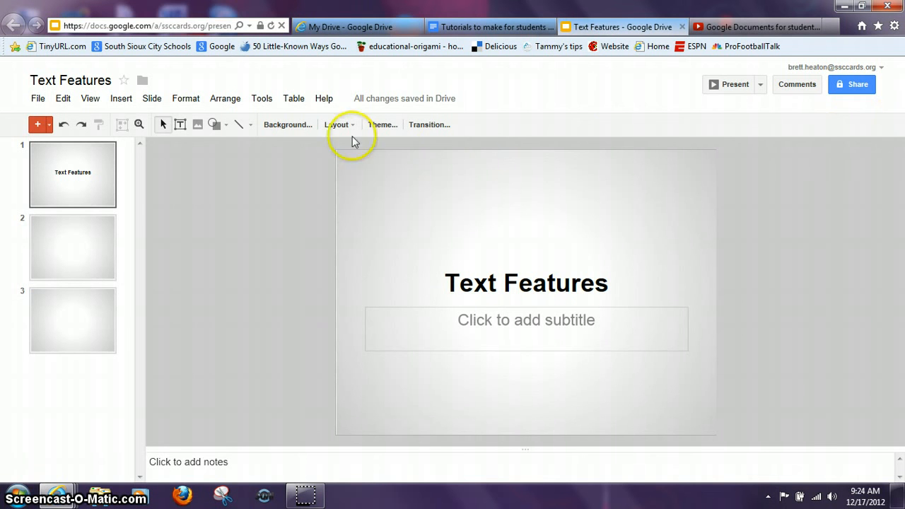
Examine the table size choices and the research, arrange and text formatting commands available for the presentation.
left_click(288, 101)
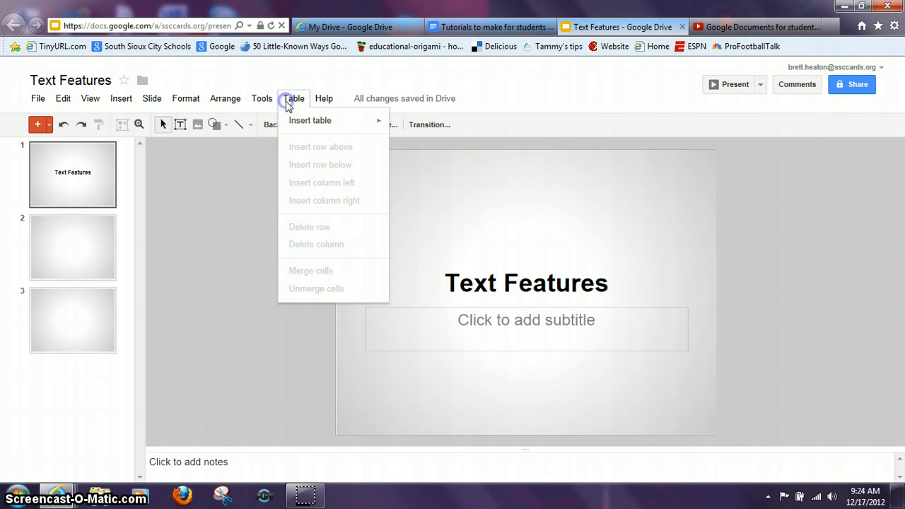
mouse_move(299, 121)
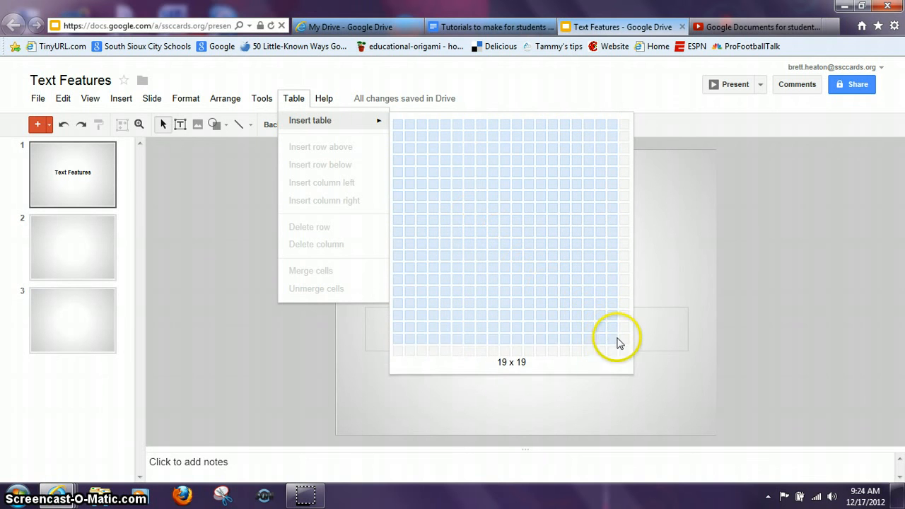
left_click(327, 123)
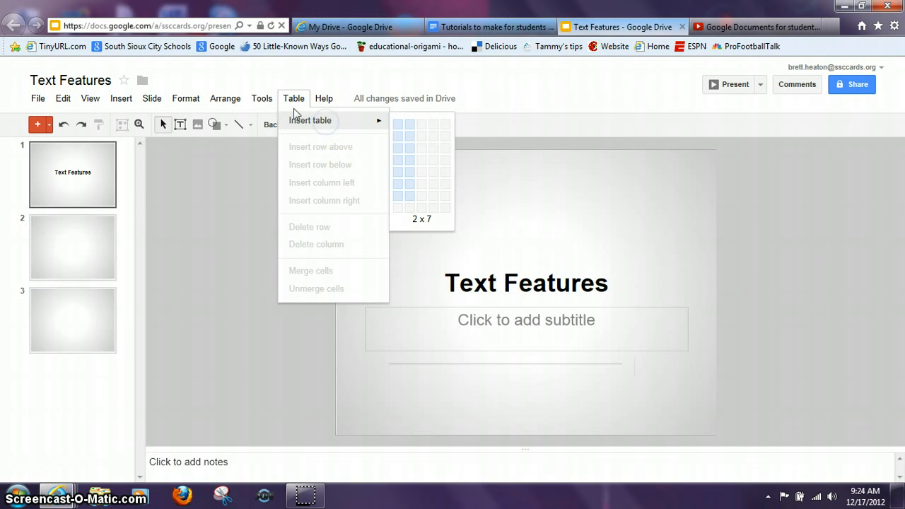
left_click(263, 100)
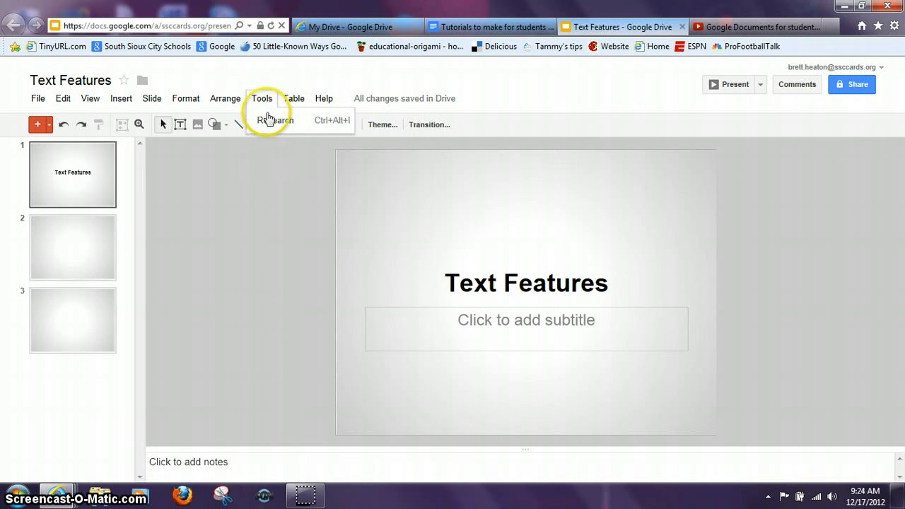
mouse_move(233, 101)
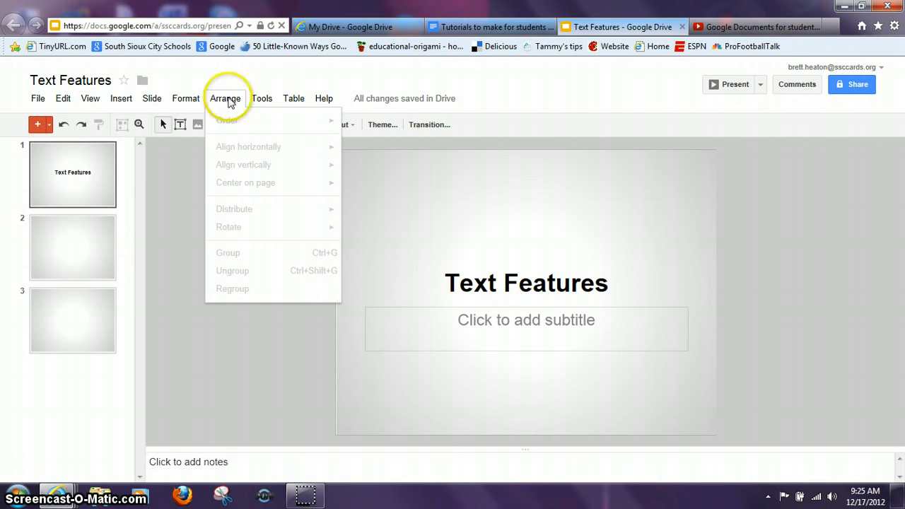
left_click(186, 100)
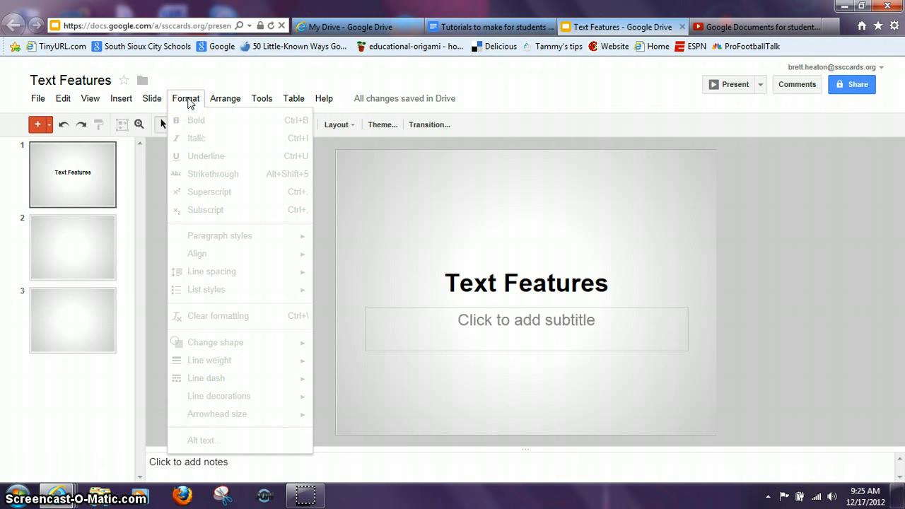
Enter "by" followed by the author's name as the subtitle on the first slide.
left_click(545, 327)
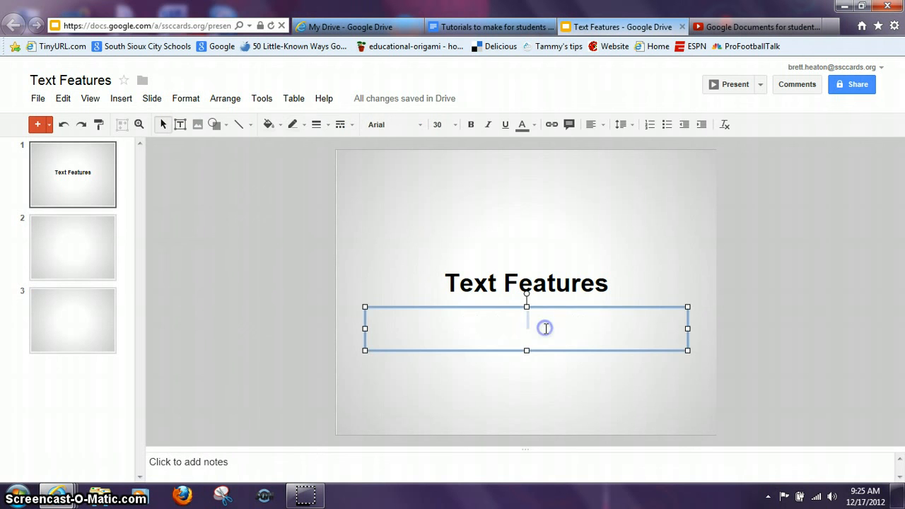
type("by")
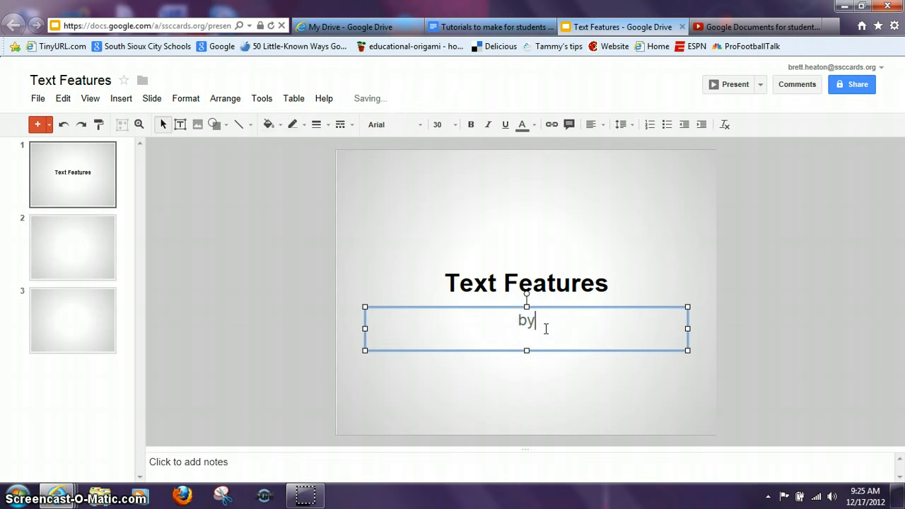
type(" Mr. Heaton")
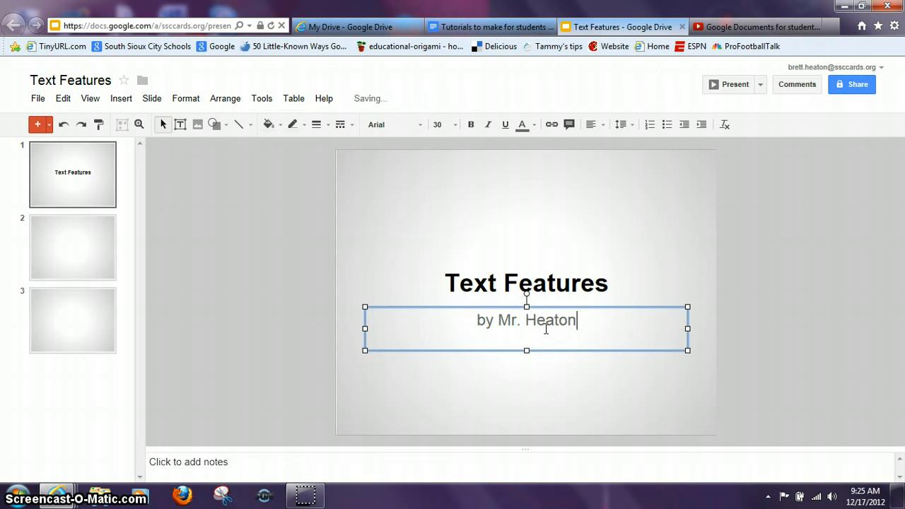
Examine the subtitle's formatting options for text style, indent, alignment, line spacing and lists, and the commands for managing slides.
left_click(185, 99)
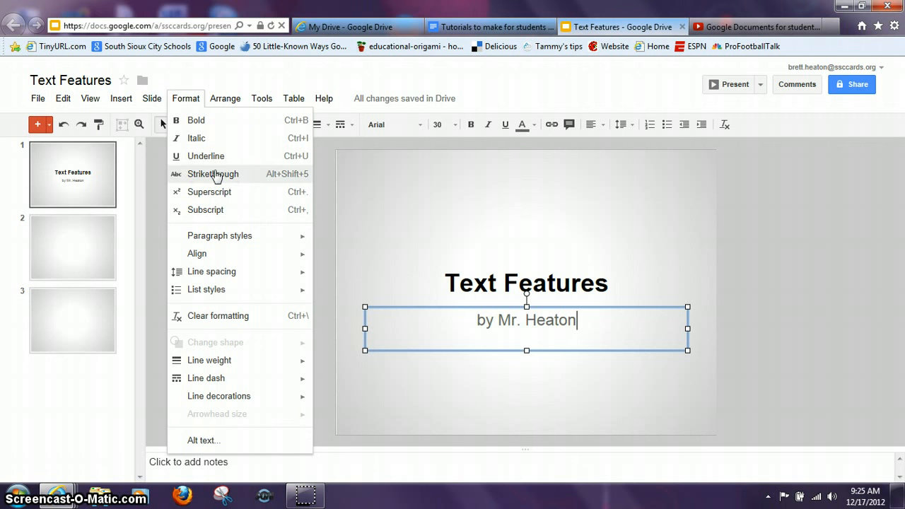
mouse_move(225, 236)
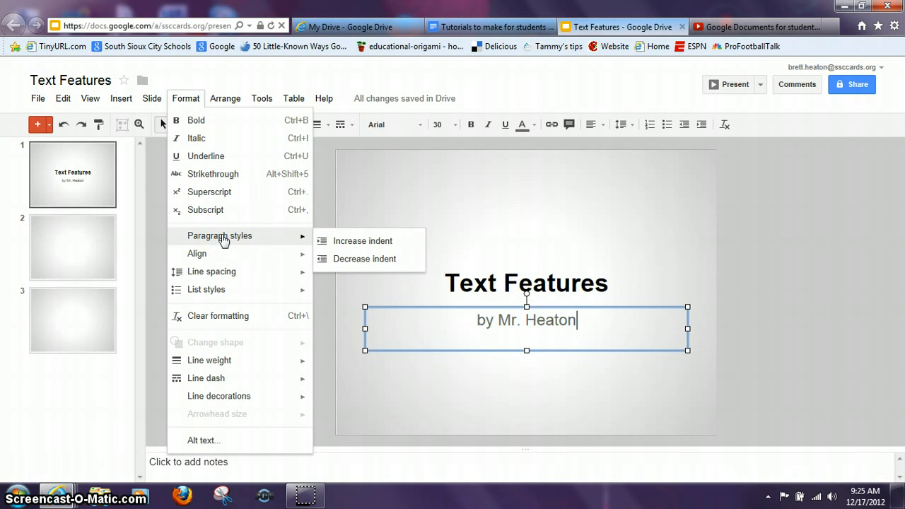
mouse_move(225, 258)
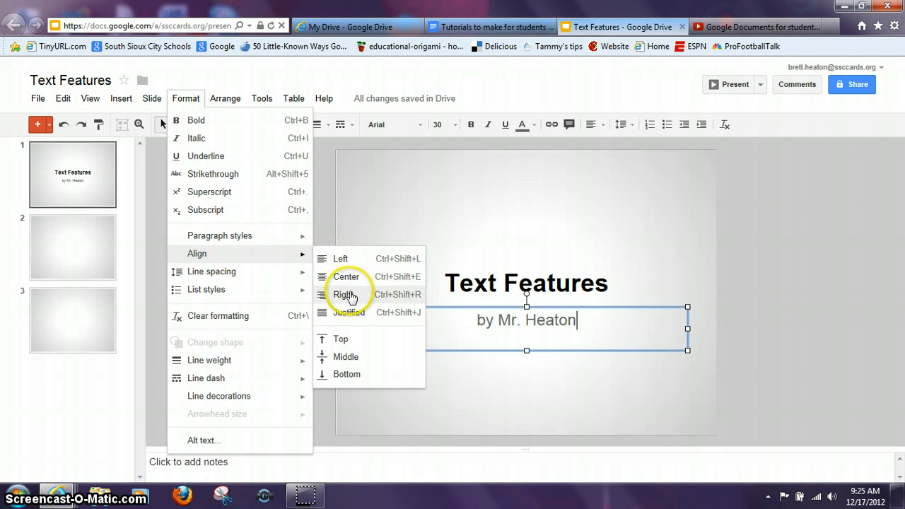
mouse_move(270, 275)
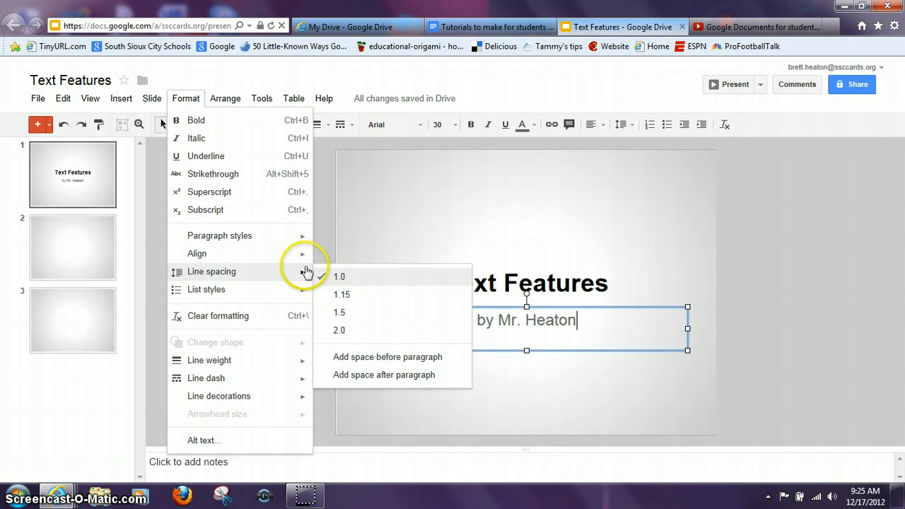
mouse_move(287, 292)
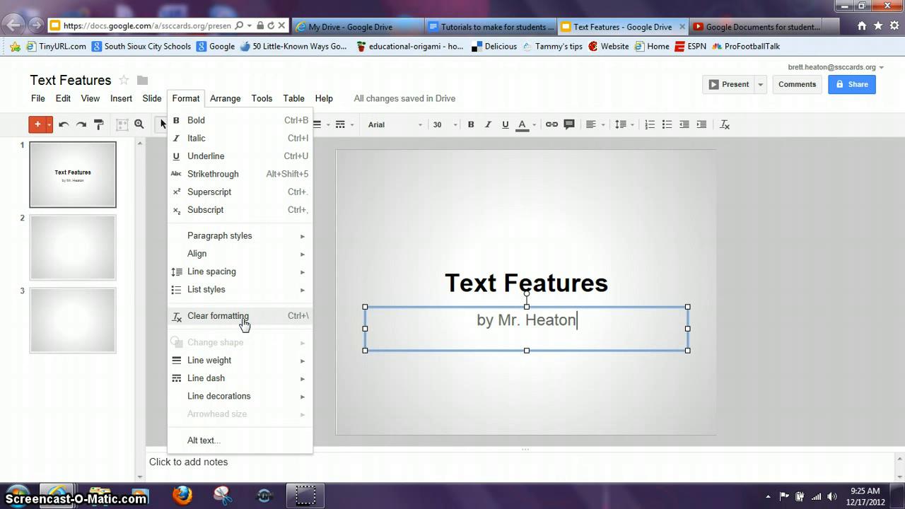
mouse_move(151, 101)
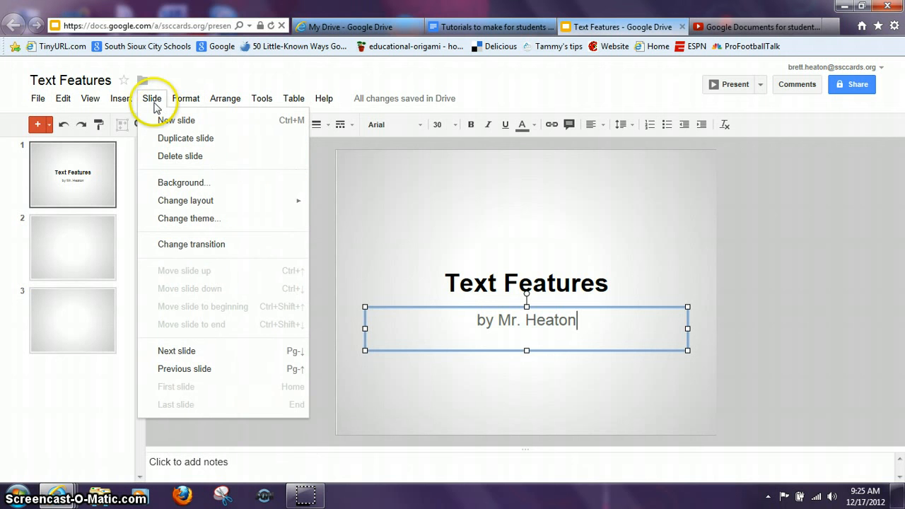
left_click(171, 121)
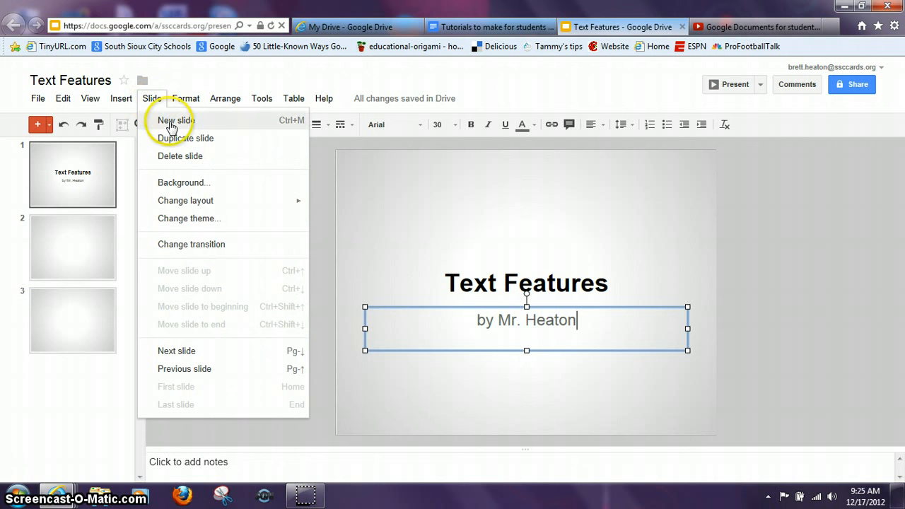